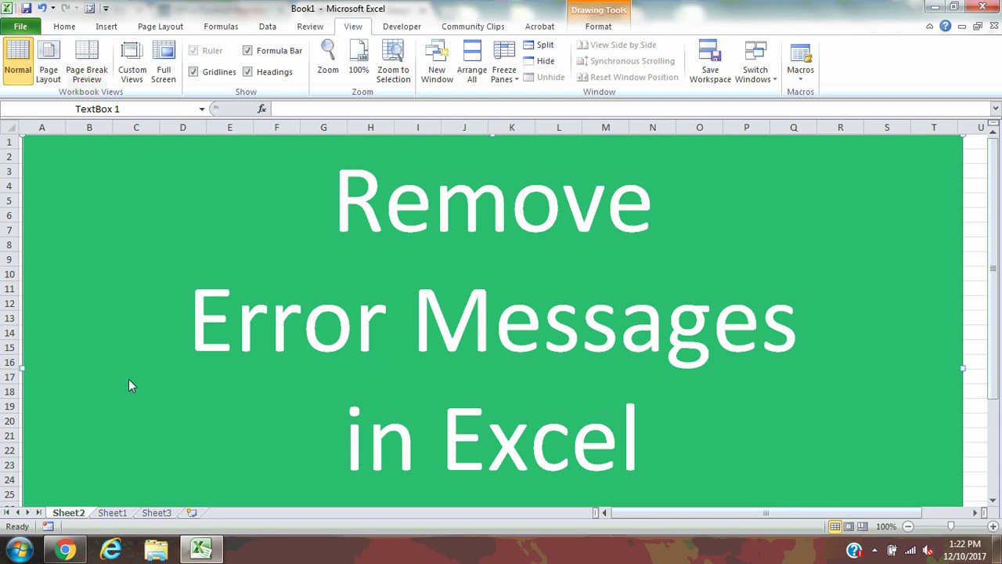
# Step: Add the heading Sales in cell D1 of Sheet1
pyautogui.click(112, 513)
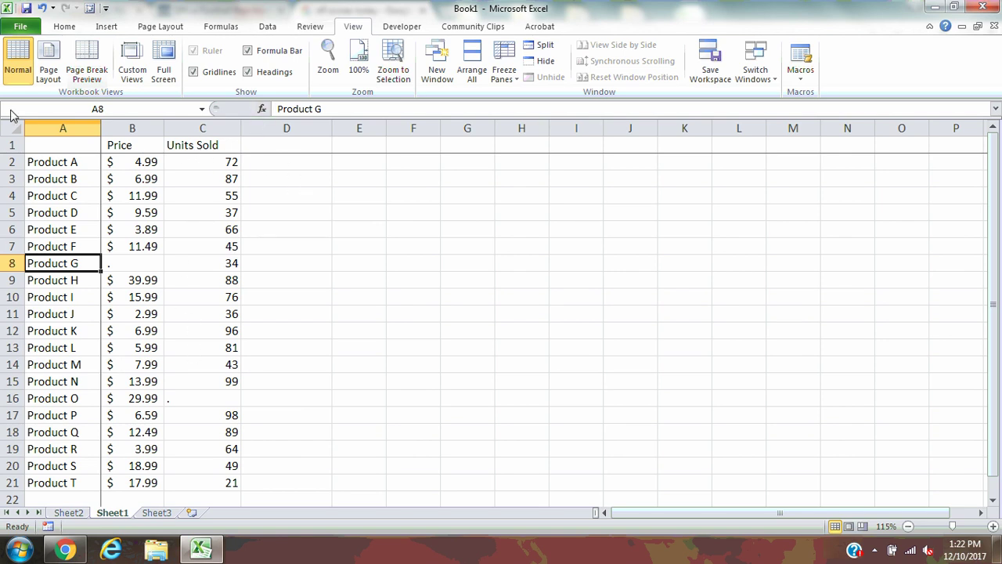
pyautogui.click(67, 26)
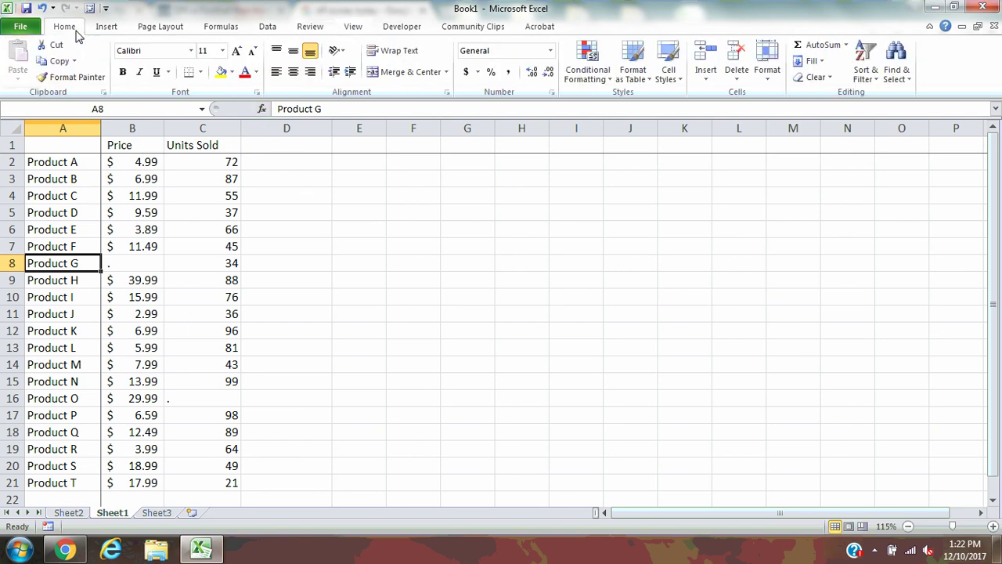
pyautogui.click(296, 149)
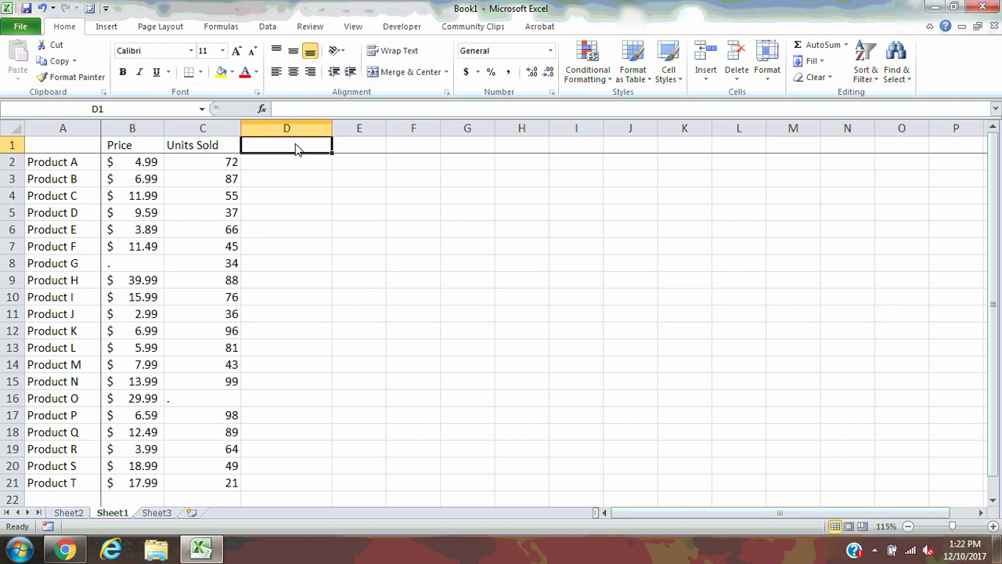
pyautogui.write('Sales')
pyautogui.press('Return')
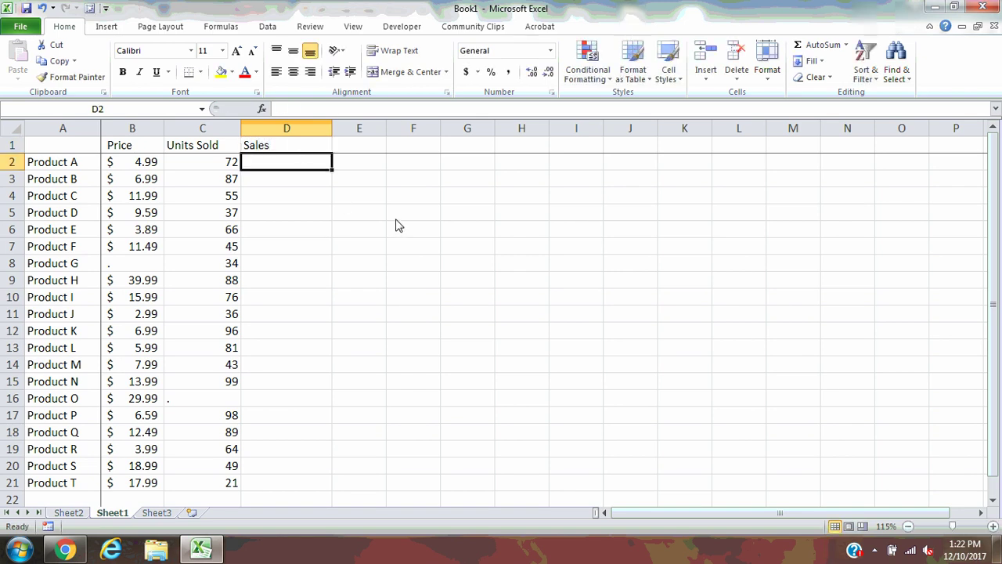
# Step: Calculate Product A's sales in D2 with =B2*C2 and fill the formula down to D21
pyautogui.write('=')
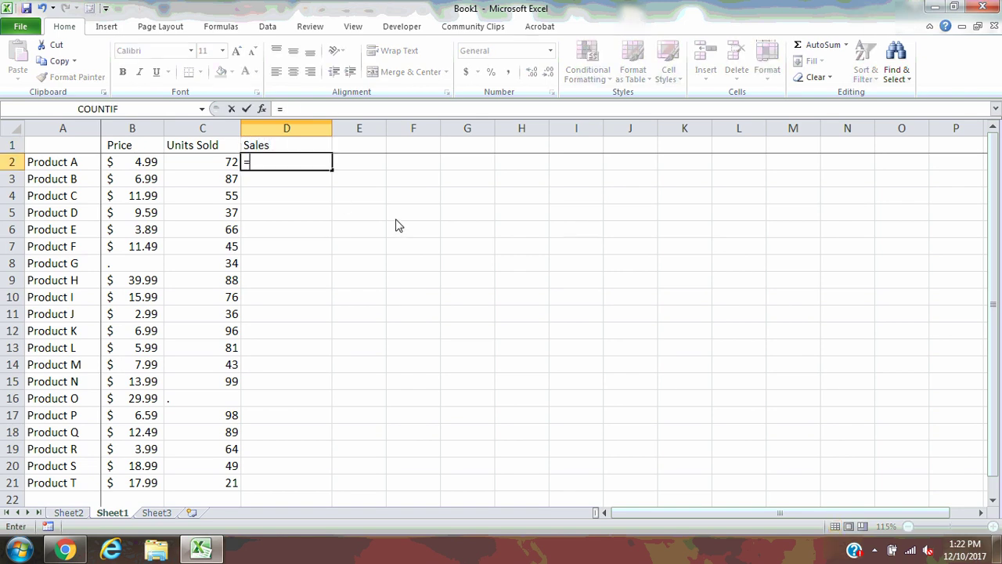
pyautogui.press('Left')
pyautogui.press('Left')
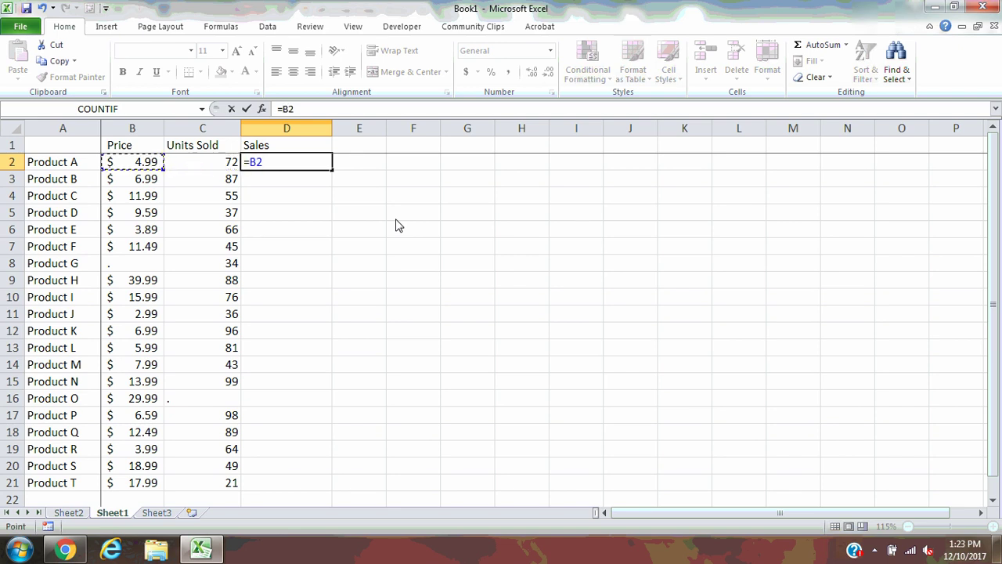
pyautogui.write('*')
pyautogui.press('Left')
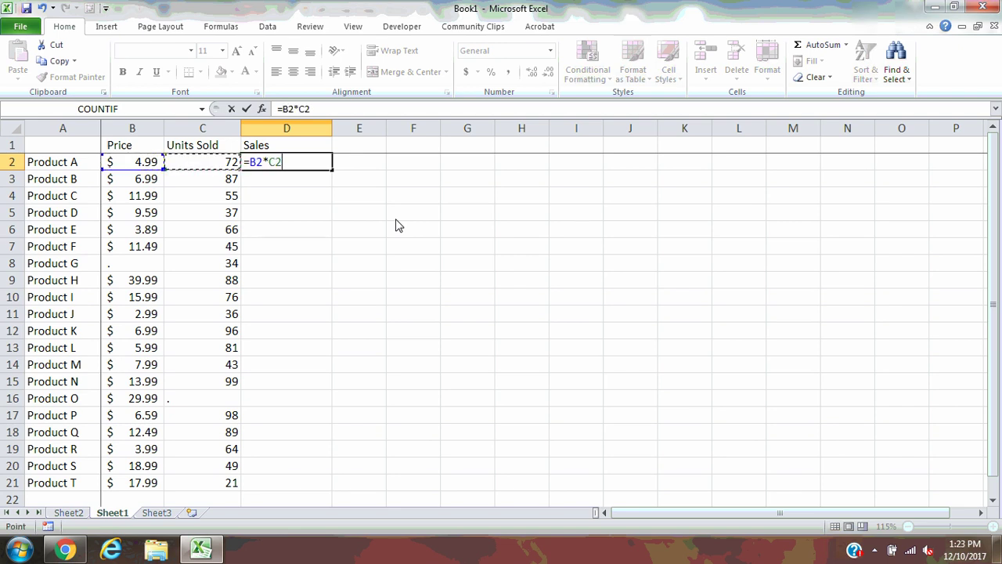
pyautogui.press('Return')
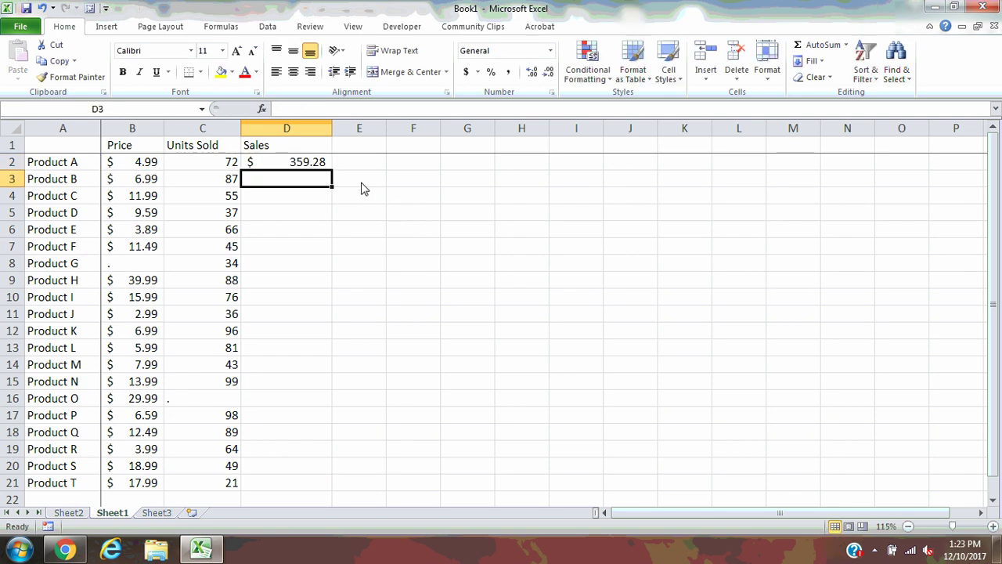
pyautogui.click(313, 164)
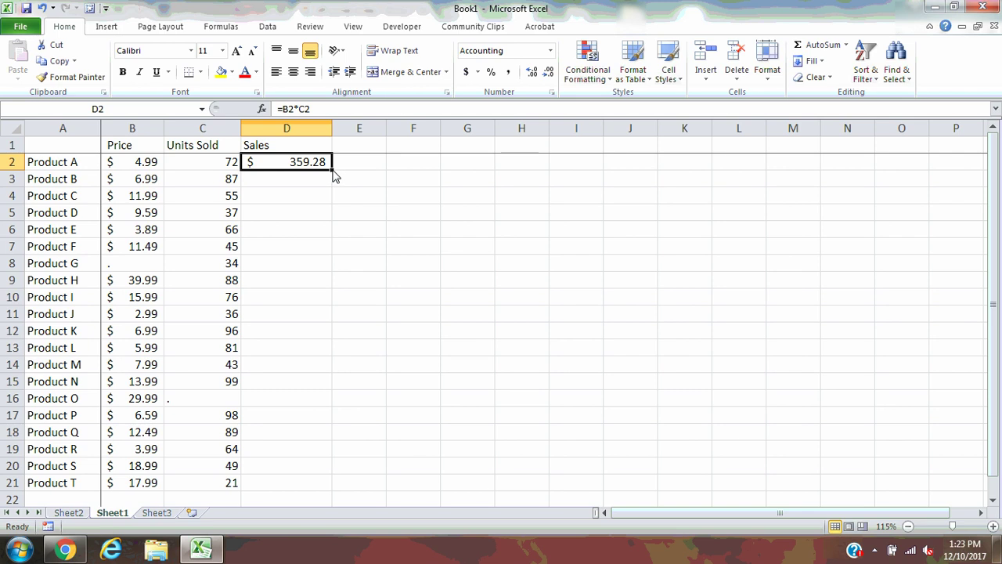
pyautogui.doubleClick(333, 171)
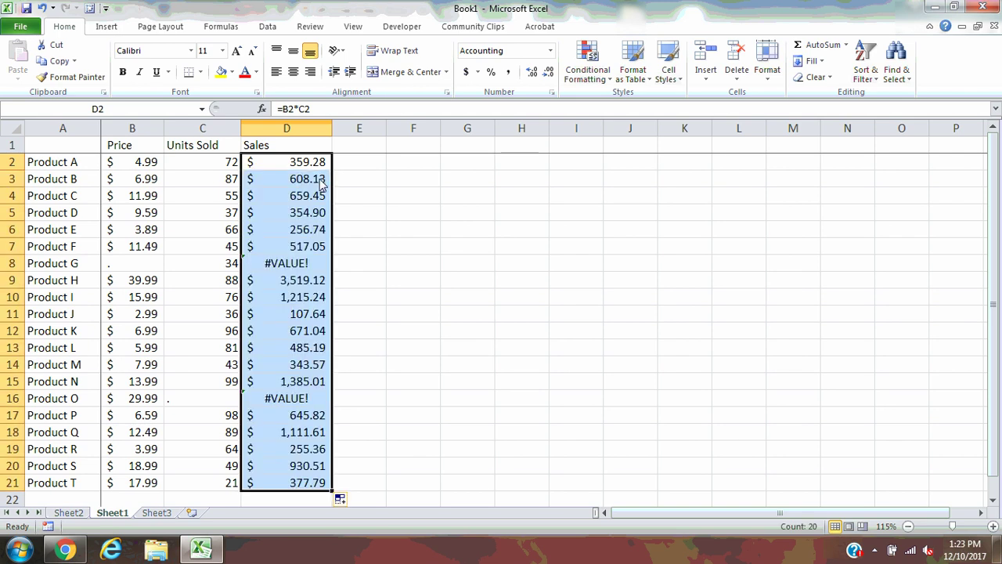
# Step: Label C22 as Total and sum the sales of D2:D21 in cell D22
pyautogui.click(210, 501)
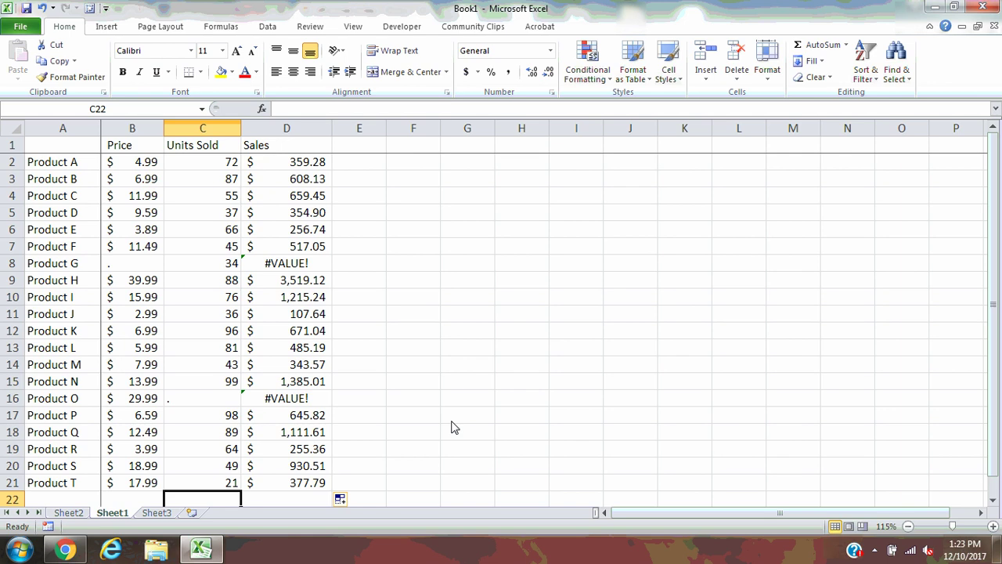
pyautogui.write('Total')
pyautogui.press('Tab')
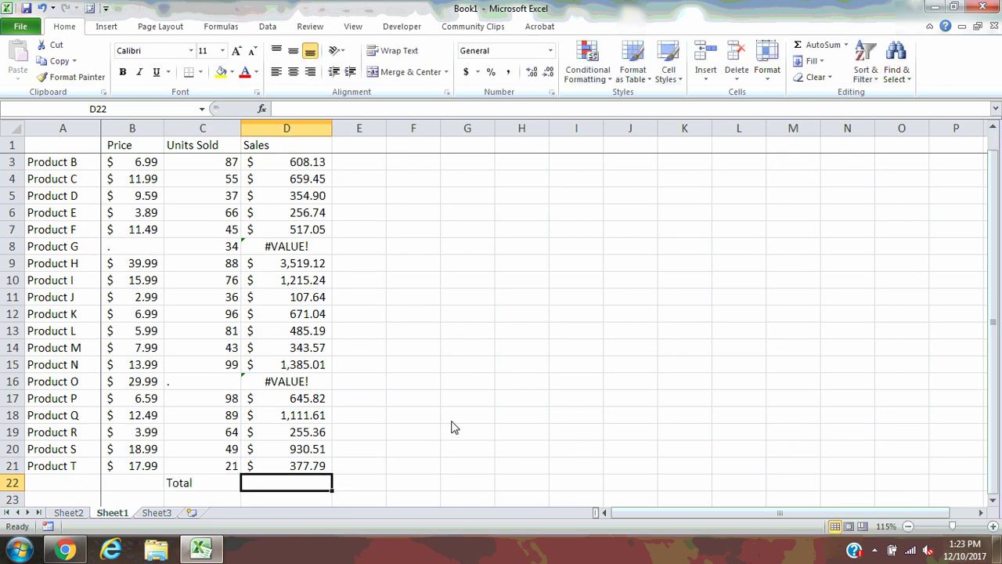
pyautogui.write('=sum')
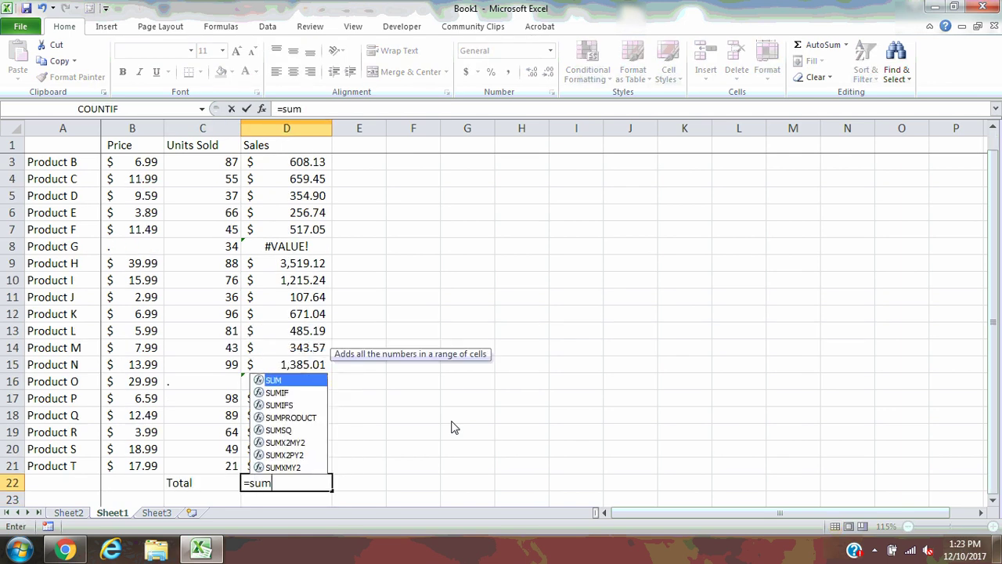
pyautogui.press('Tab')
pyautogui.press('Up')
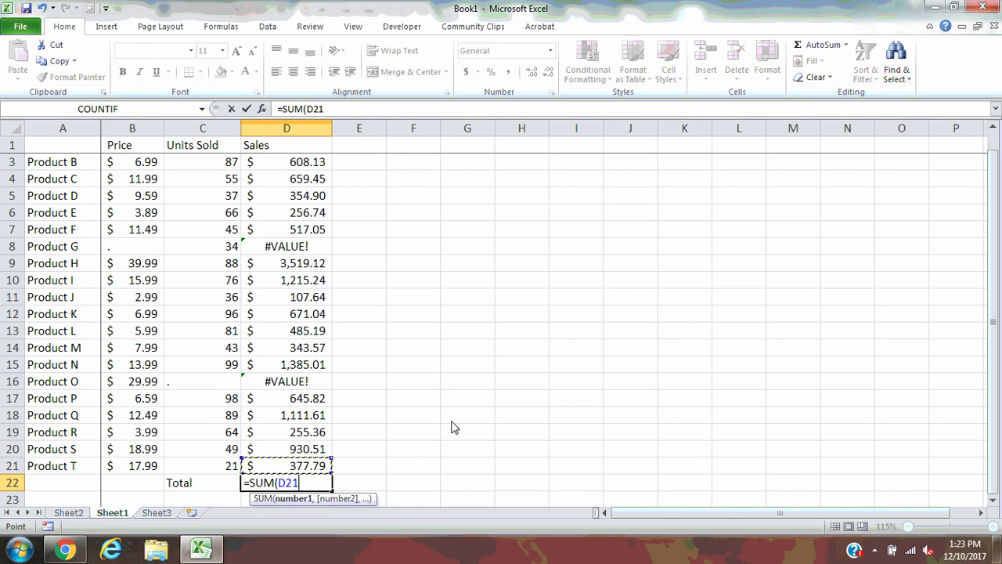
pyautogui.hotkey('ctrl', 'shift', 'Up')
pyautogui.hotkey('shift', 'Down')
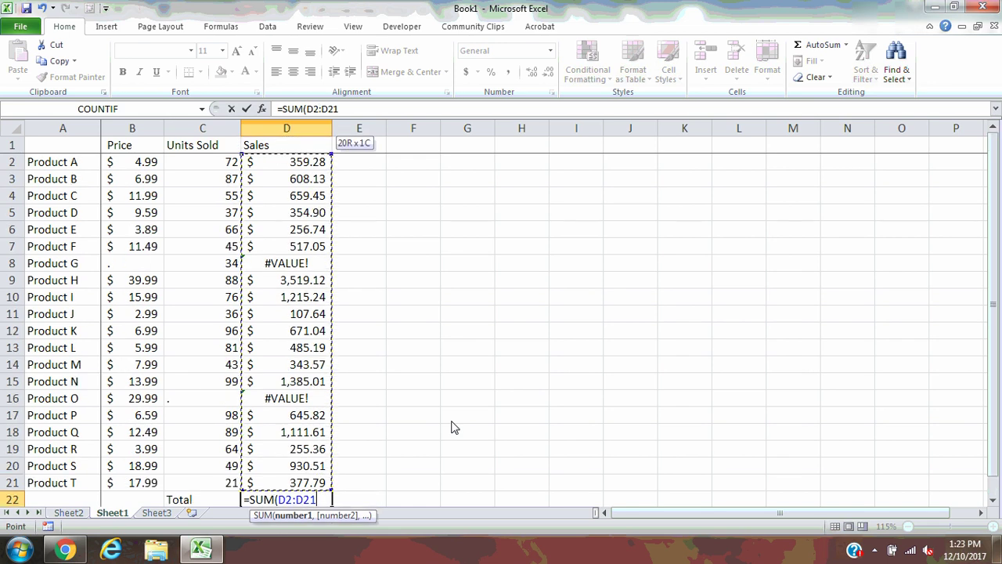
pyautogui.press('Return')
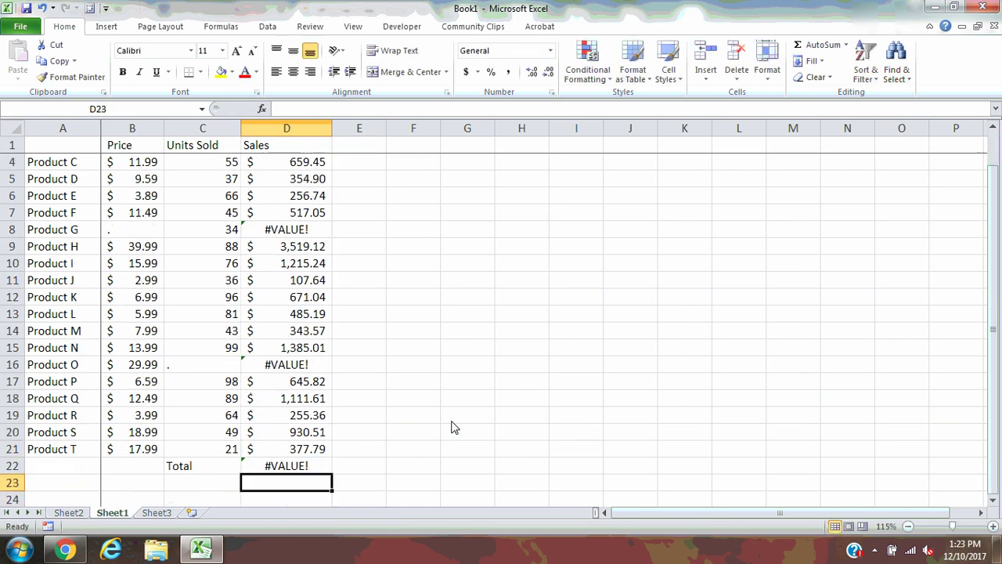
# Step: Examine the Sales column from the total through all product rows, checking the cells' results and formulas
pyautogui.press('Up')
pyautogui.press('Up')
pyautogui.press('Up')
pyautogui.press('Up')
pyautogui.press('Up')
pyautogui.press('Up')
pyautogui.press('Up')
pyautogui.press('Up')
pyautogui.press('Up')
pyautogui.press('Up')
pyautogui.press('Up')
pyautogui.press('Up')
pyautogui.press('Up')
pyautogui.press('Up')
pyautogui.press('Up')
pyautogui.press('Up')
pyautogui.press('Up')
pyautogui.press('Up')
pyautogui.press('Up')
pyautogui.press('Up')
pyautogui.press('Up')
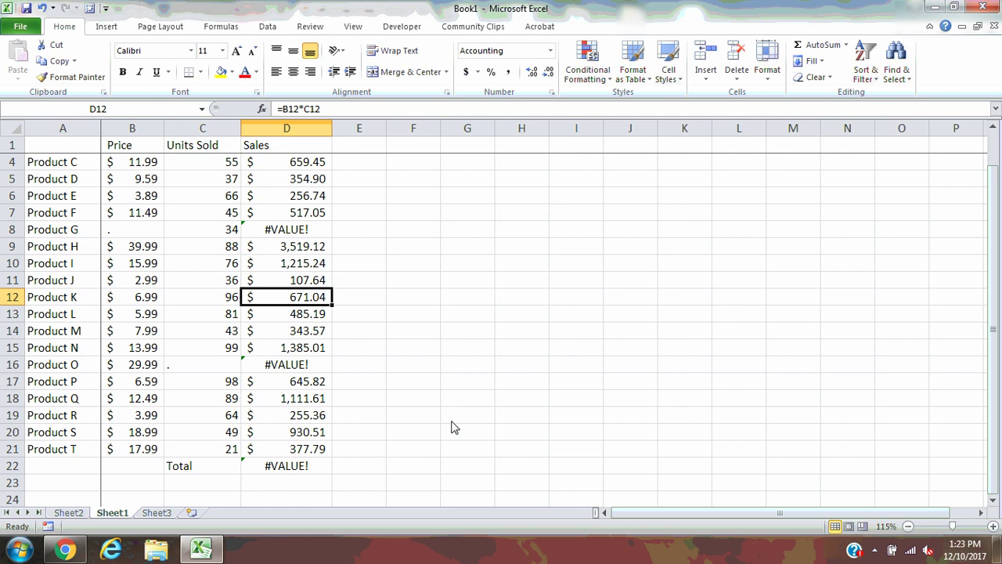
pyautogui.press('Down')
pyautogui.press('Down')
pyautogui.press('Down')
pyautogui.press('Down')
pyautogui.press('Down')
pyautogui.press('Down')
pyautogui.press('Down')
pyautogui.press('Down')
pyautogui.press('Down')
pyautogui.press('Down')
pyautogui.press('Down')
pyautogui.press('Down')
pyautogui.press('Down')
pyautogui.press('Down')
pyautogui.press('Down')
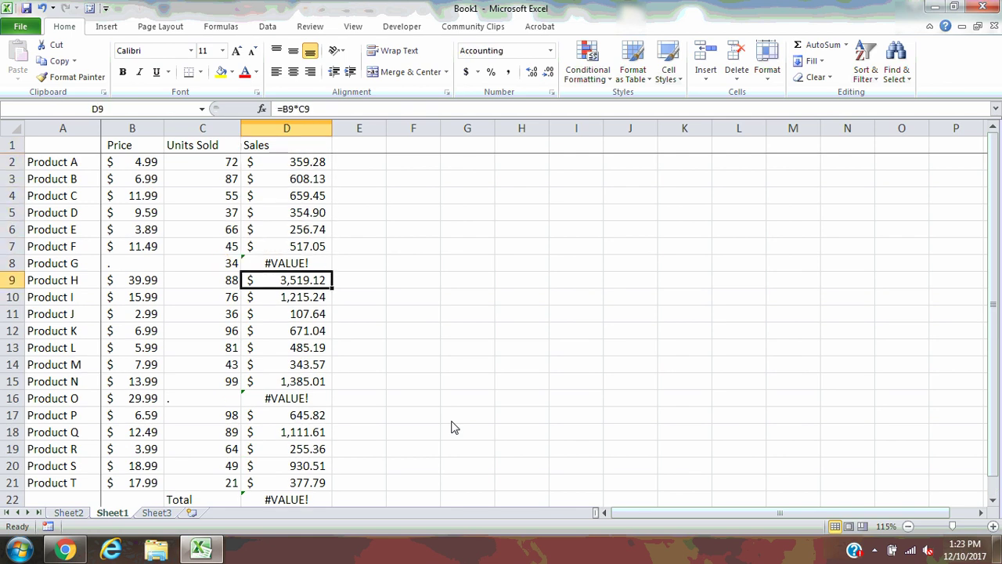
pyautogui.press('Down')
pyautogui.press('Down')
pyautogui.press('Down')
pyautogui.press('Down')
pyautogui.press('Down')
pyautogui.press('Down')
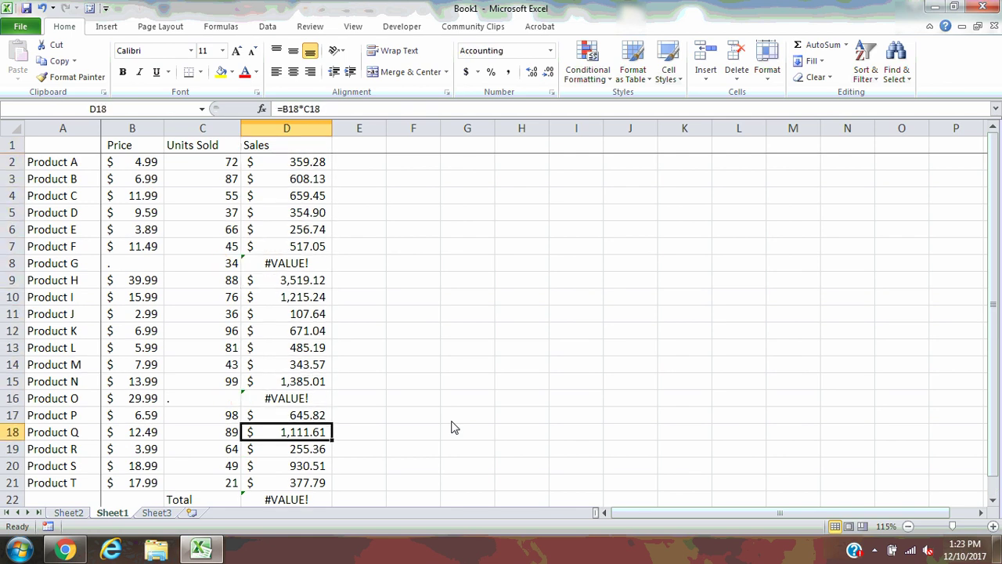
pyautogui.press('Up')
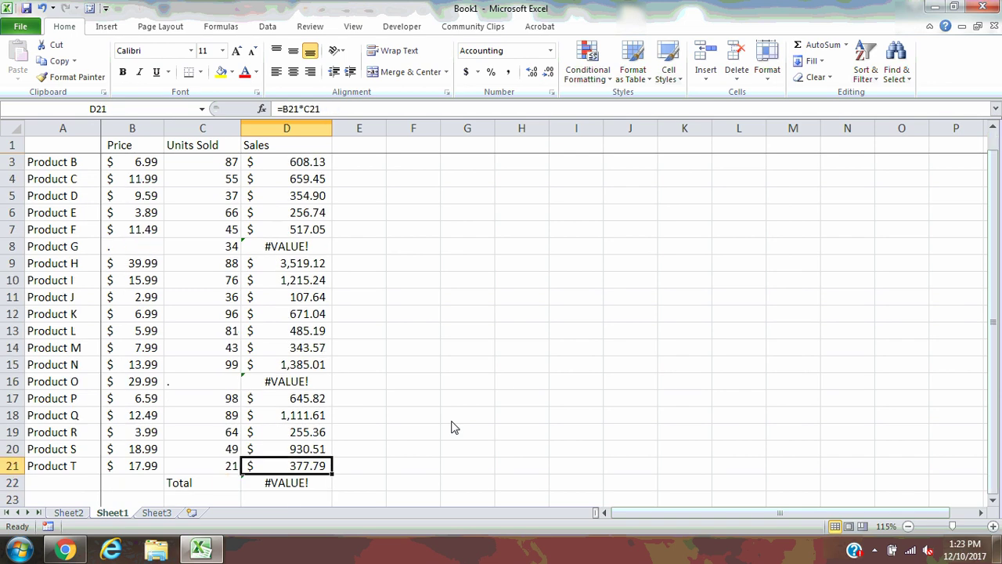
pyautogui.press('Up')
pyautogui.press('Up')
pyautogui.press('Up')
pyautogui.press('Up')
pyautogui.press('Up')
pyautogui.press('Up')
pyautogui.press('Up')
pyautogui.press('Up')
pyautogui.press('Up')
pyautogui.press('Up')
pyautogui.press('Up')
pyautogui.press('Up')
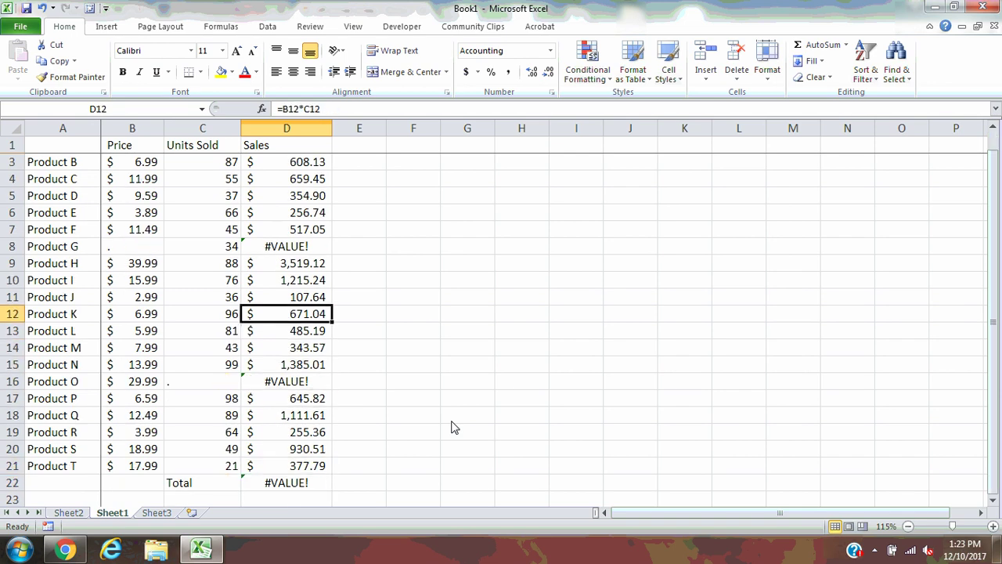
pyautogui.press('Up')
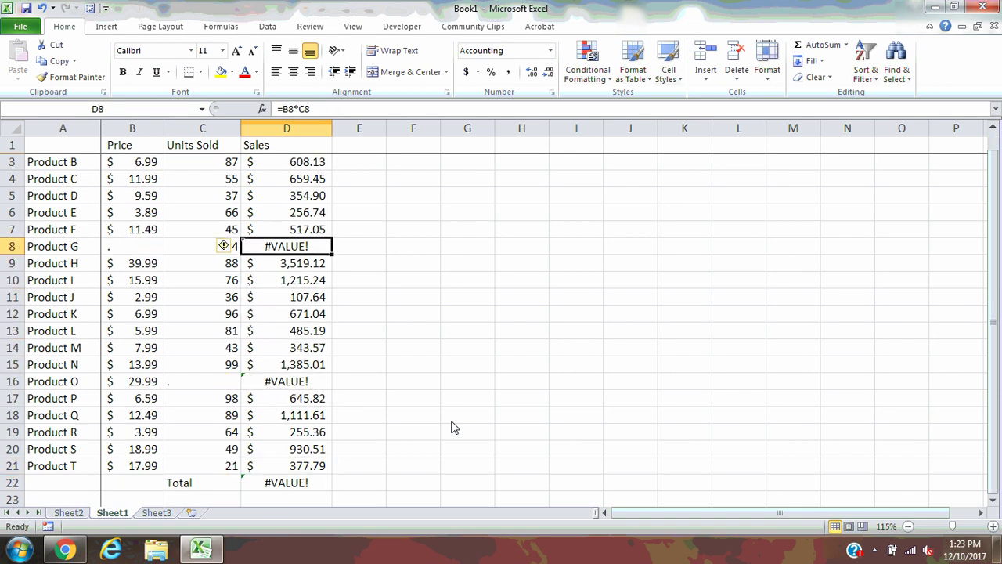
# Step: Check the values Product G's sales formula uses, and try a and # as its price in B8
pyautogui.press('Left')
pyautogui.press('Left')
pyautogui.press('Right')
pyautogui.press('Right')
pyautogui.press('Left')
pyautogui.press('Left')
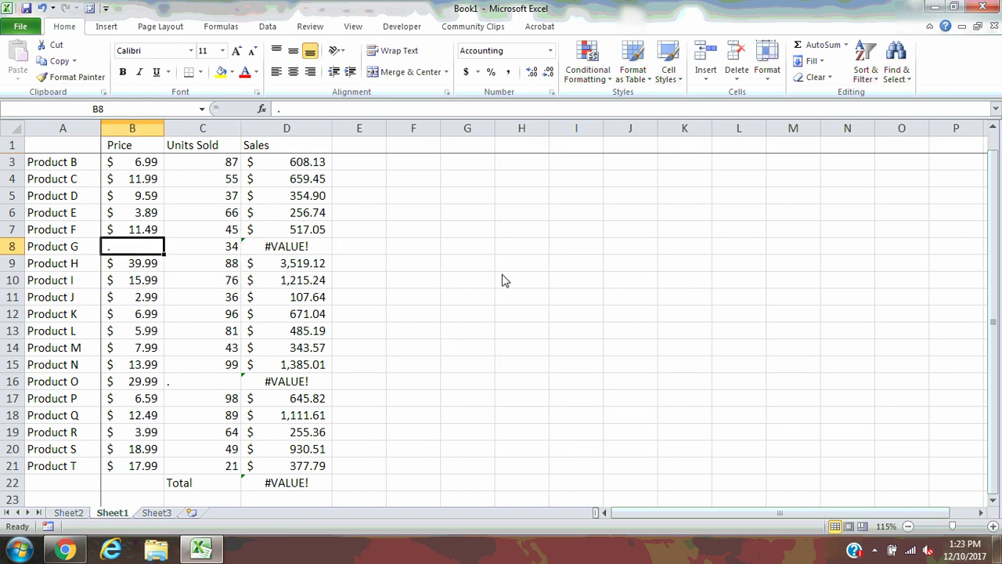
pyautogui.write('a')
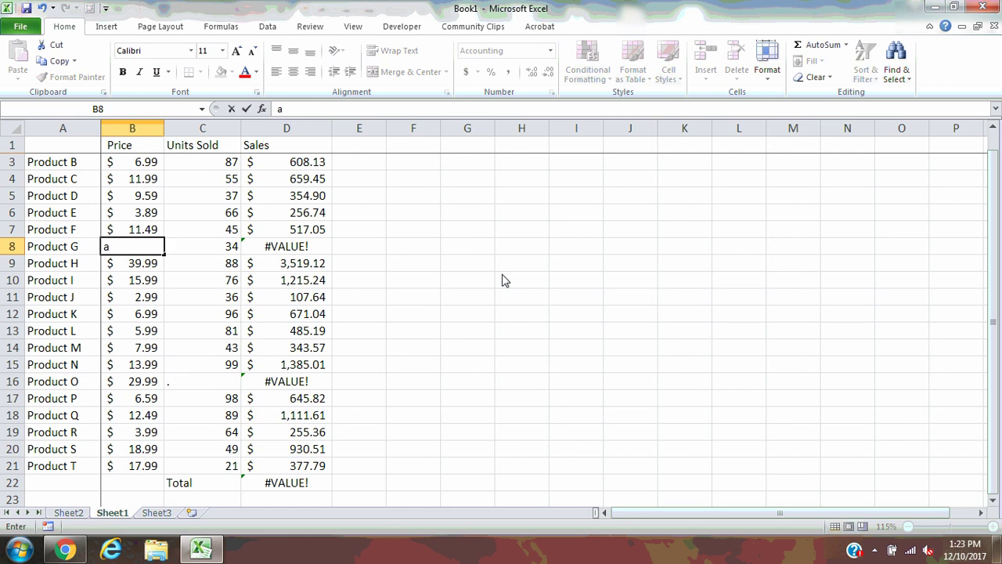
pyautogui.press('Return')
pyautogui.press('Up')
pyautogui.write('#')
pyautogui.press('Return')
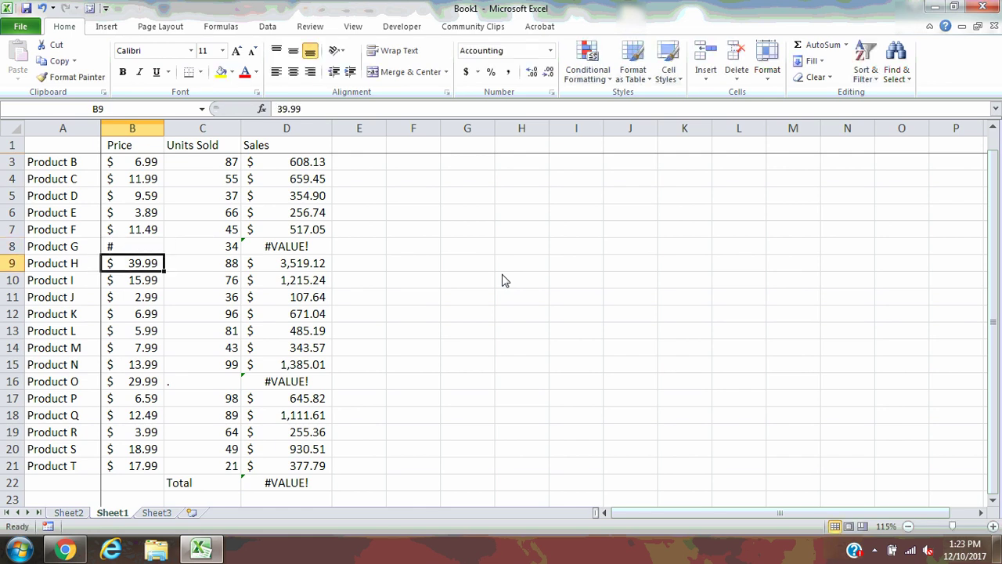
# Step: Enter ! as Product G's price in cell B8
pyautogui.press('Up')
pyautogui.write('!')
pyautogui.press('Return')
# Step: Clear Product G's price in B8 and undo the deletion
pyautogui.press('Up')
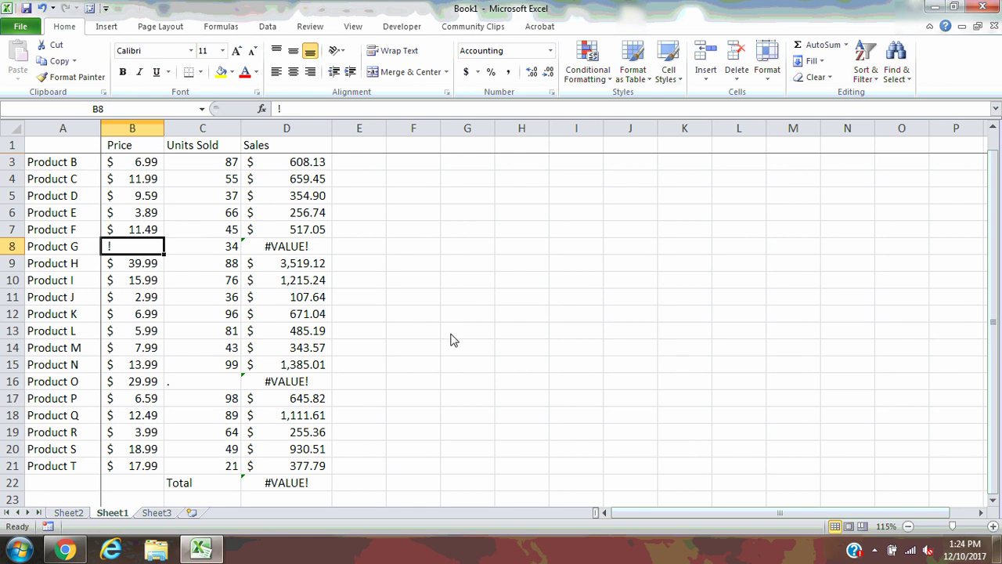
pyautogui.press('Delete')
pyautogui.press('Down')
pyautogui.press('Up')
pyautogui.hotkey('ctrl', 'z')
pyautogui.scroll(-4, 441, 282)
pyautogui.scroll(4, 441, 282)
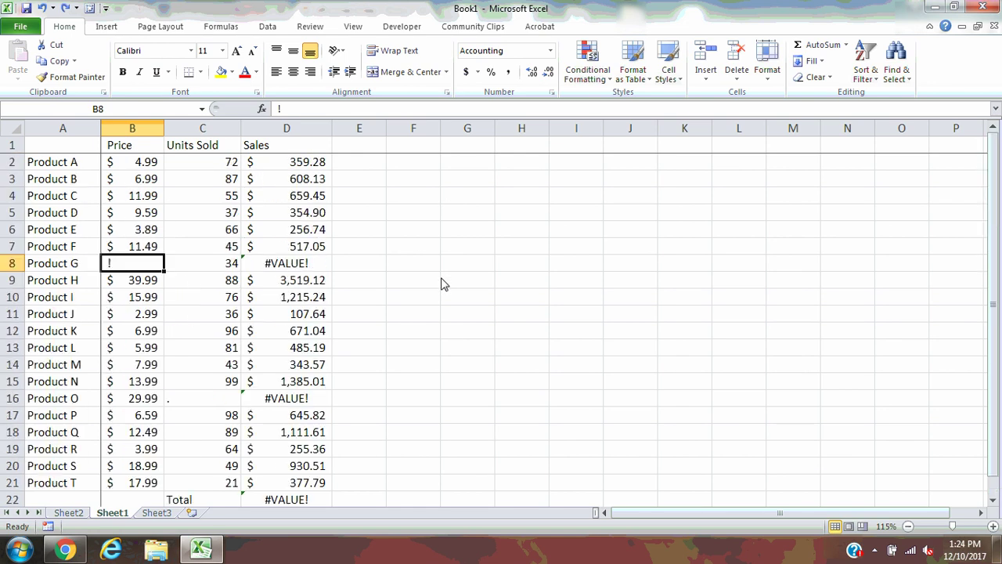
# Step: Write =IFERROR() as plain text in cell G2 by prefixing it with an apostrophe
pyautogui.click(273, 166)
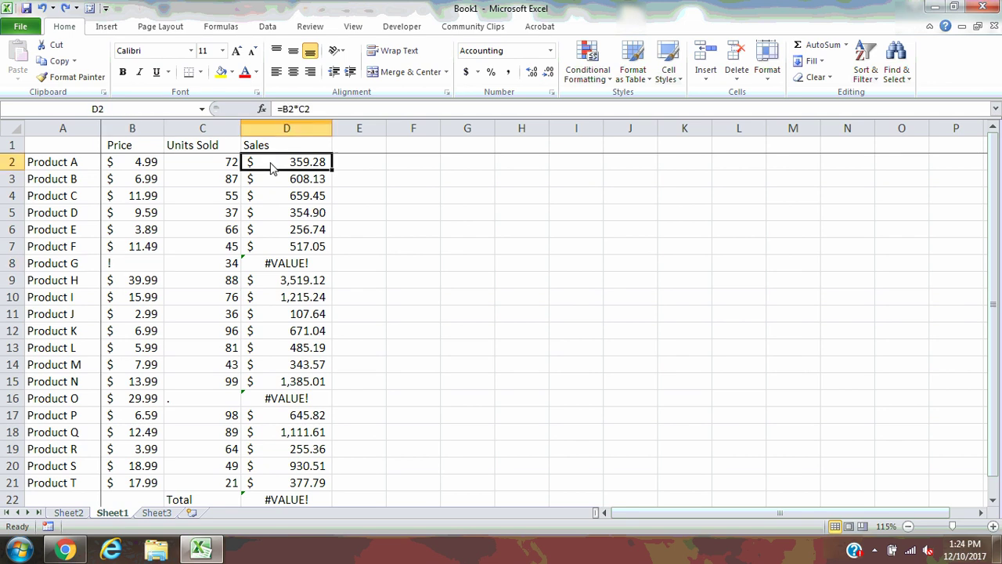
pyautogui.click(408, 168)
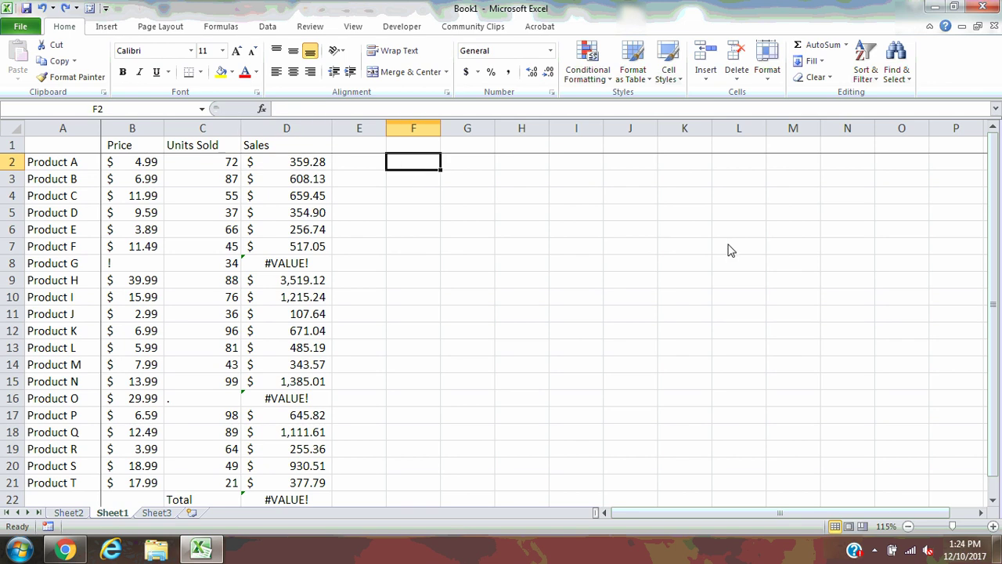
pyautogui.press('Right')
pyautogui.write("'")
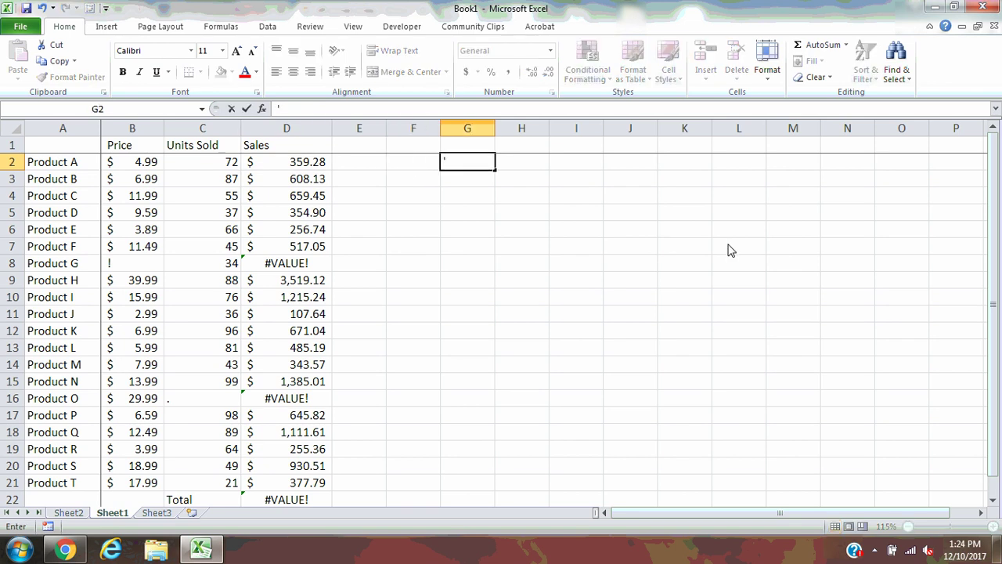
pyautogui.write('=IFERROR')
pyautogui.press('BackSpace')
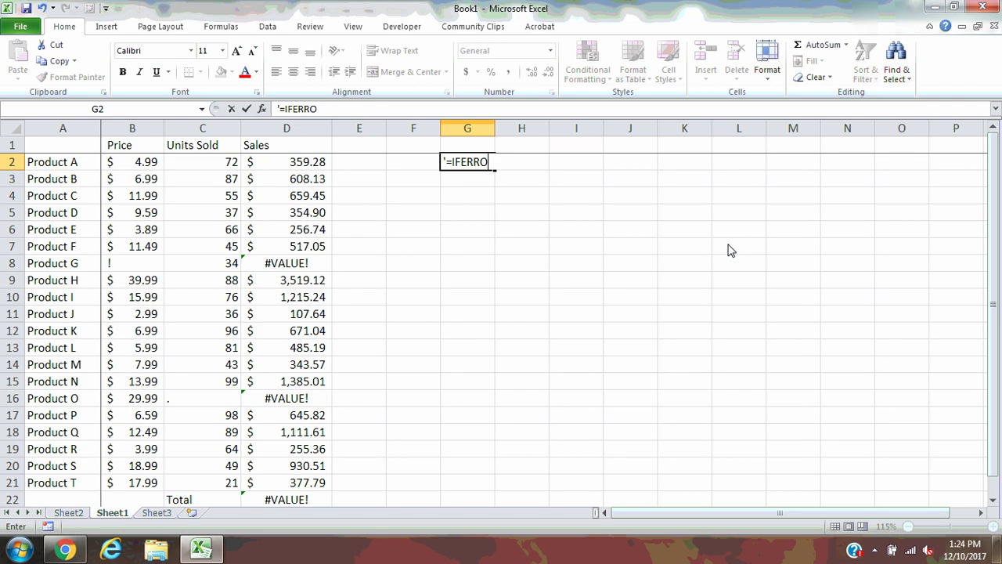
pyautogui.write('R()')
pyautogui.press('Return')
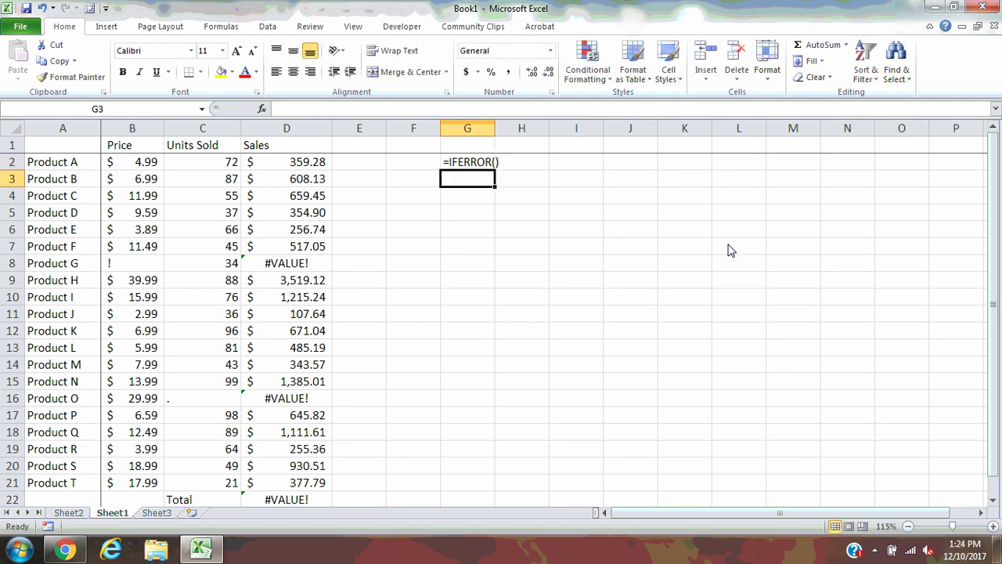
# Step: Change Product A's sales formula in D2 to =IFERROR(B2*C2,"") and fill it down through D21
pyautogui.press('Up')
pyautogui.press('Left')
pyautogui.press('Left')
pyautogui.press('Left')
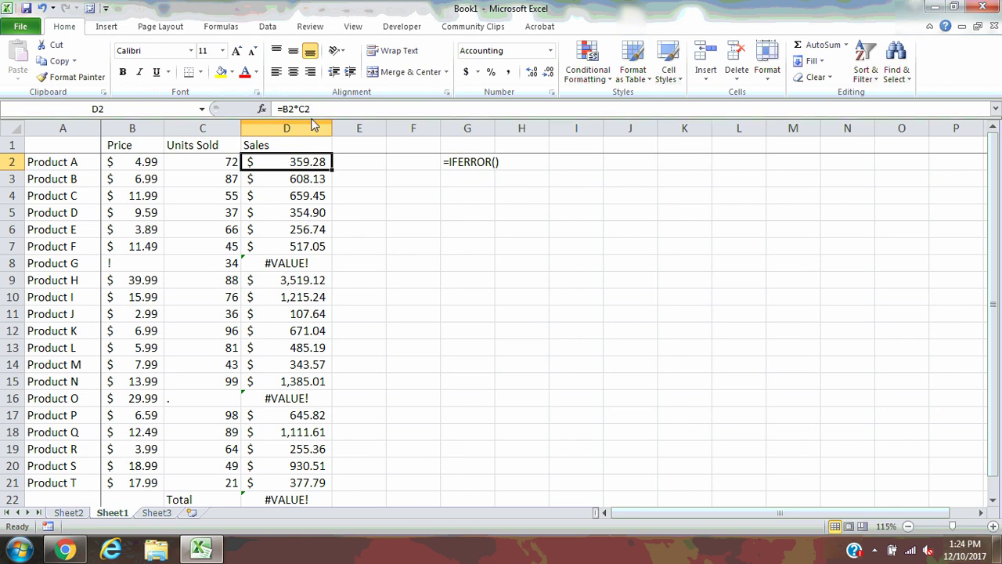
pyautogui.click(284, 112)
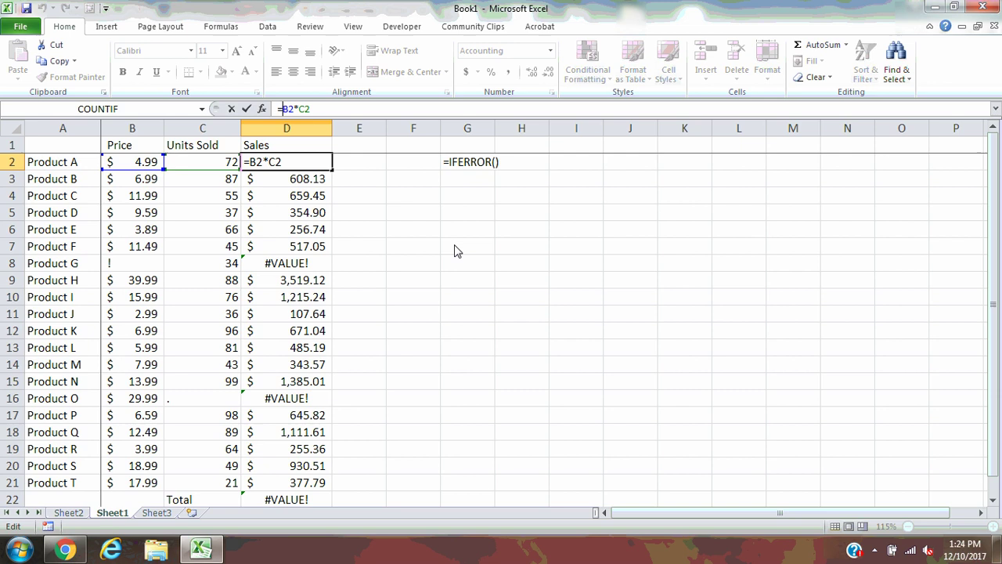
pyautogui.write('IFERR')
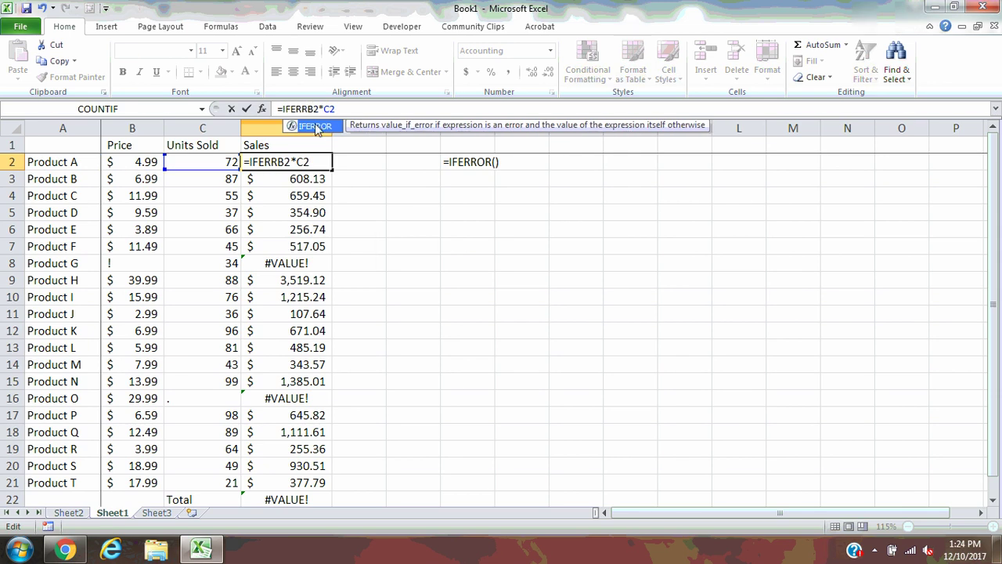
pyautogui.press('Tab')
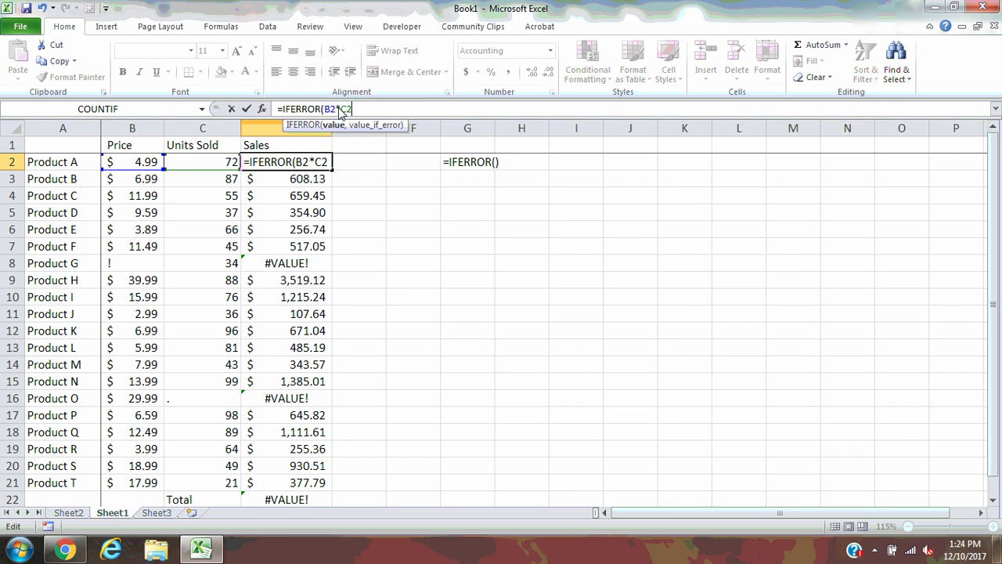
pyautogui.write(',')
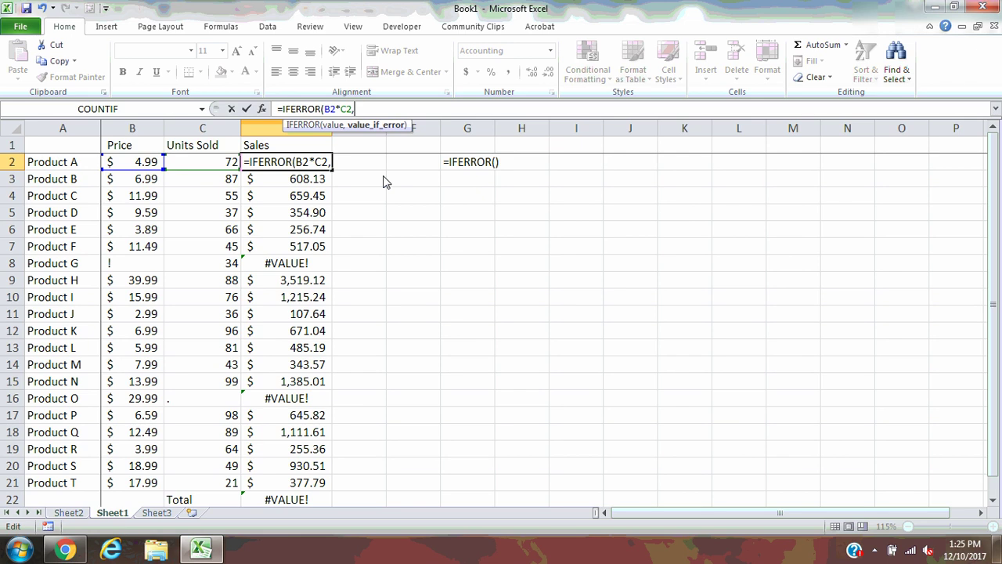
pyautogui.write('"')
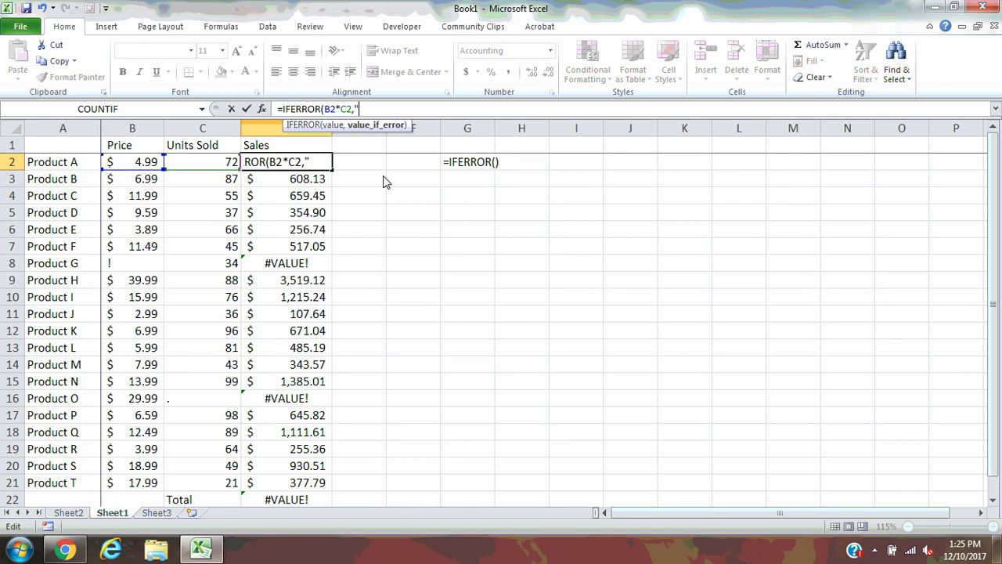
pyautogui.write('")')
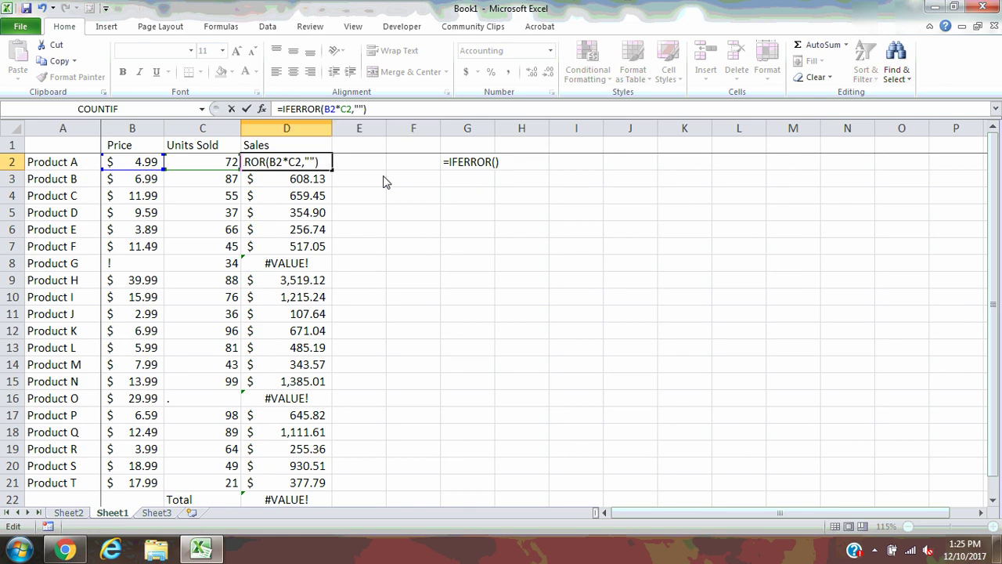
pyautogui.press('Return')
pyautogui.click(317, 163)
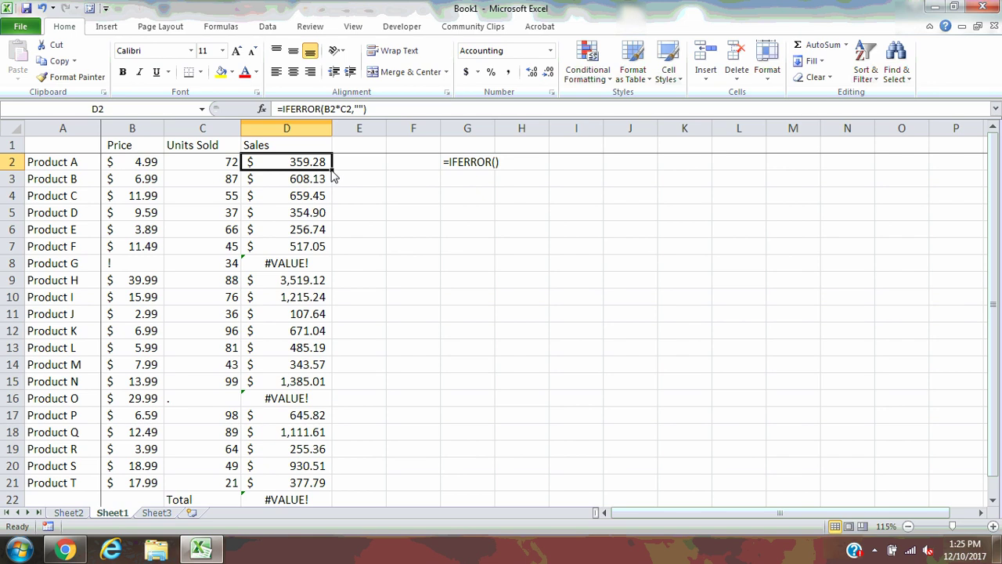
pyautogui.doubleClick(332, 171)
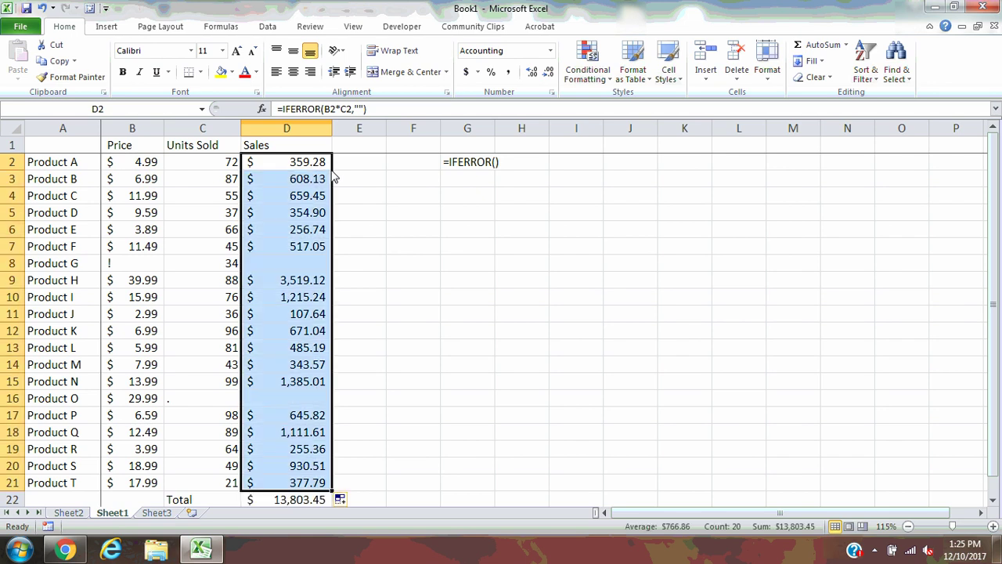
pyautogui.click(273, 261)
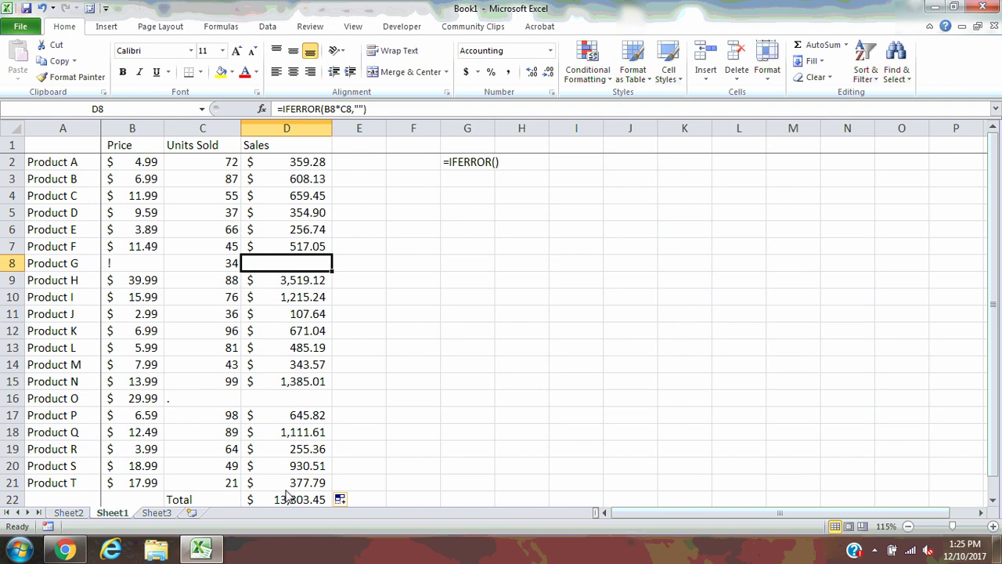
pyautogui.click(307, 501)
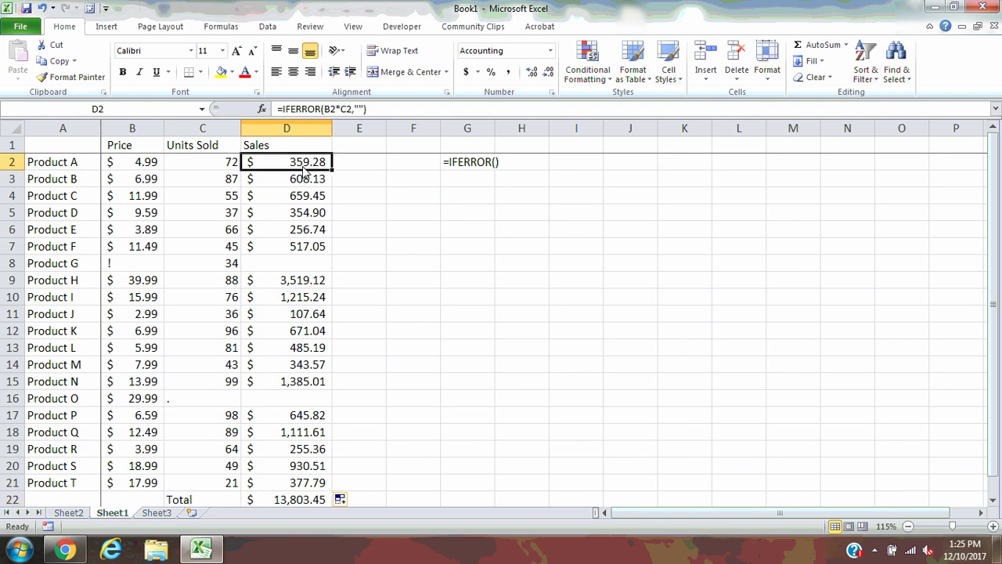
# Step: Set the error value in D2's IFERROR formula to "0" and fill the formula down through D21
pyautogui.click(357, 109)
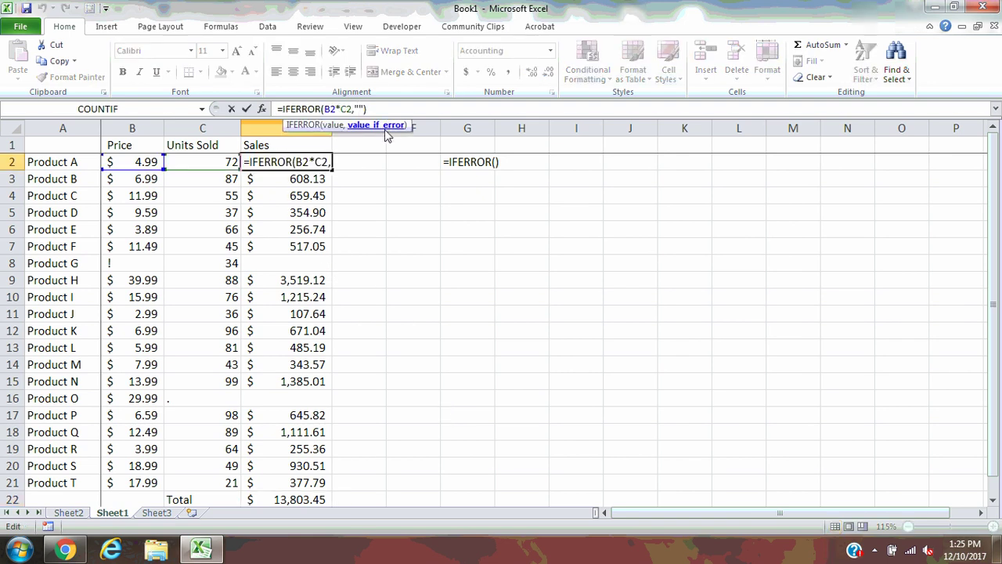
pyautogui.write('0')
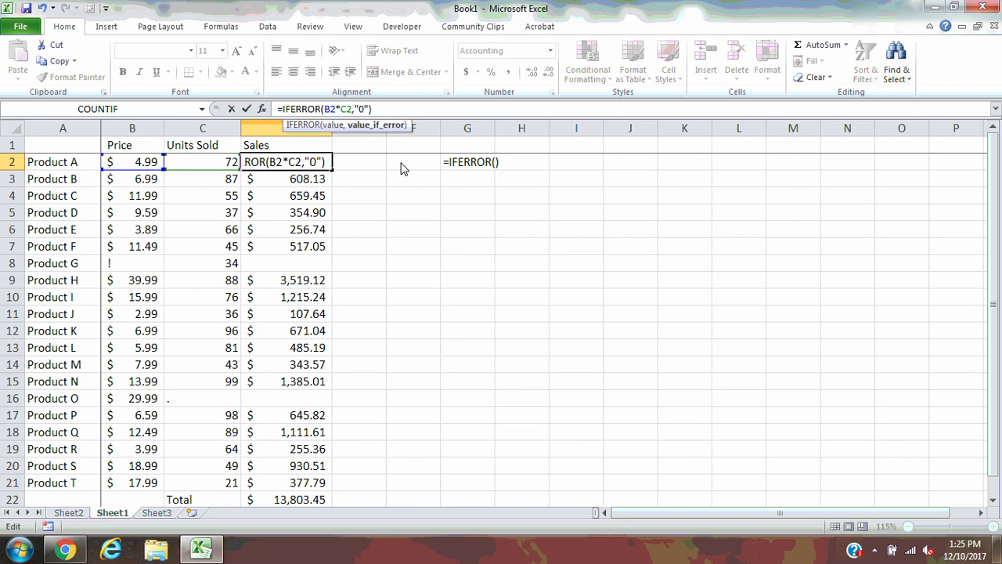
pyautogui.press('Return')
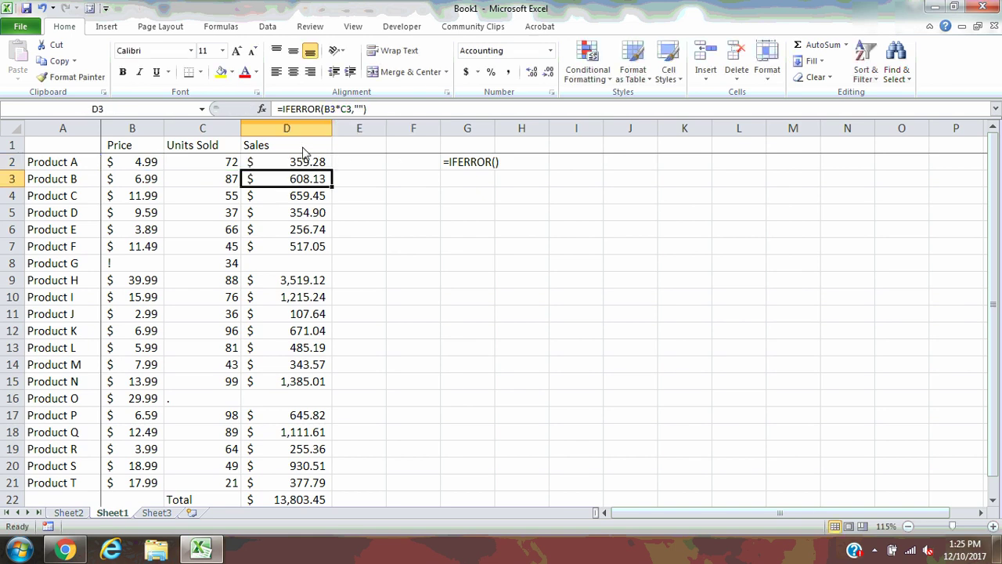
pyautogui.click(307, 164)
pyautogui.doubleClick(331, 171)
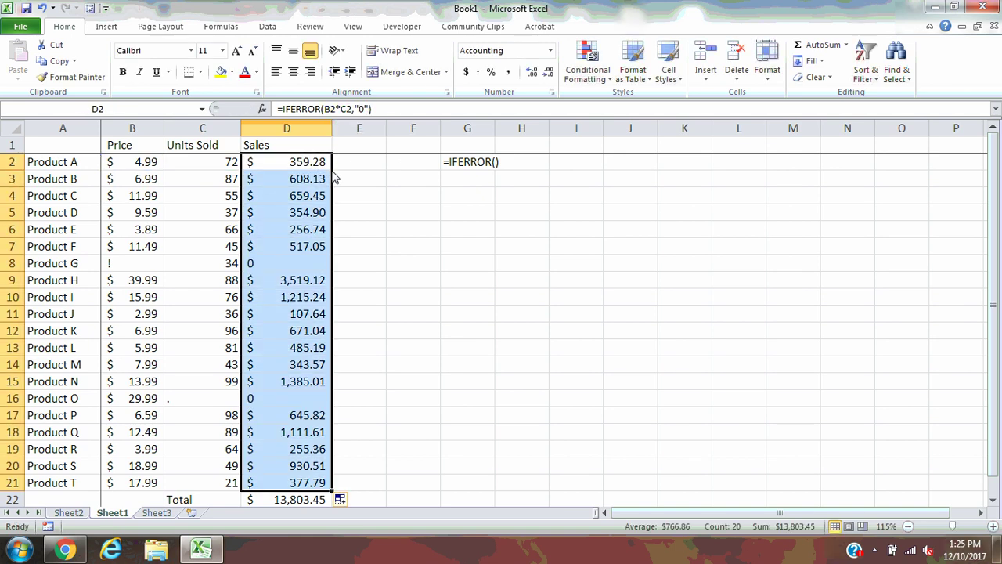
# Step: Review the total's formula in D22, the IFERROR formulas in the Sales column and the IFERROR text in G2
pyautogui.click(428, 345)
pyautogui.click(265, 500)
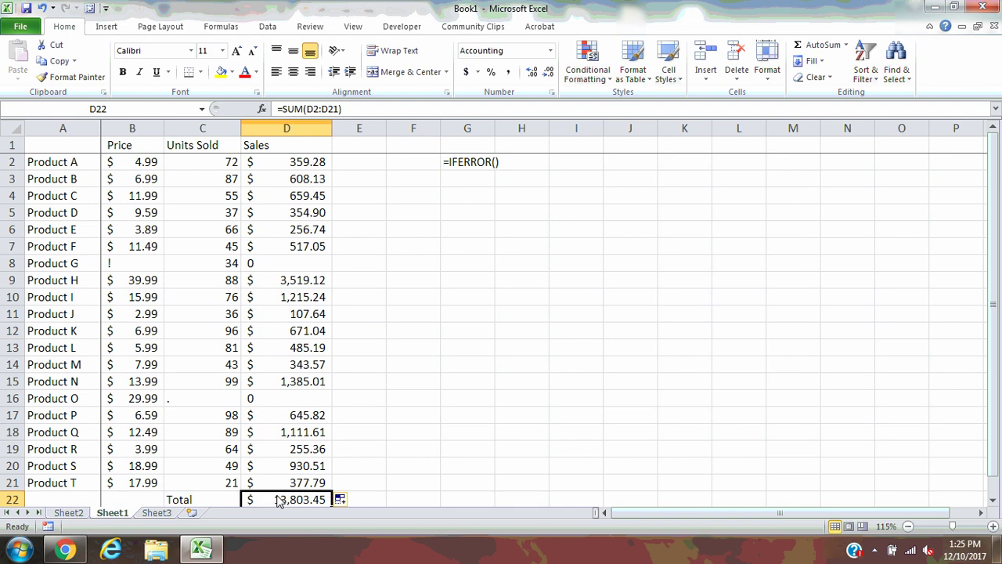
pyautogui.press('Up')
pyautogui.press('Up')
pyautogui.press('Up')
pyautogui.press('Up')
pyautogui.press('Up')
pyautogui.press('Up')
pyautogui.press('Up')
pyautogui.press('Up')
pyautogui.press('Up')
pyautogui.press('Up')
pyautogui.press('Up')
pyautogui.press('Up')
pyautogui.press('Up')
pyautogui.press('Up')
pyautogui.press('Up')
pyautogui.press('Up')
pyautogui.press('Up')
pyautogui.press('Up')
pyautogui.press('Up')
pyautogui.press('Up')
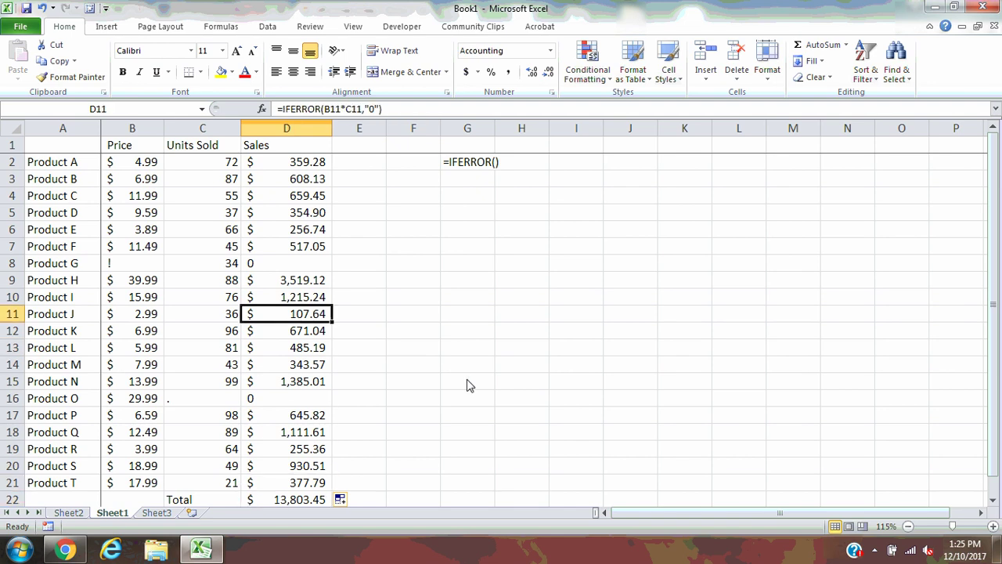
pyautogui.press('Down')
pyautogui.press('Down')
pyautogui.press('Down')
pyautogui.press('Down')
pyautogui.press('Down')
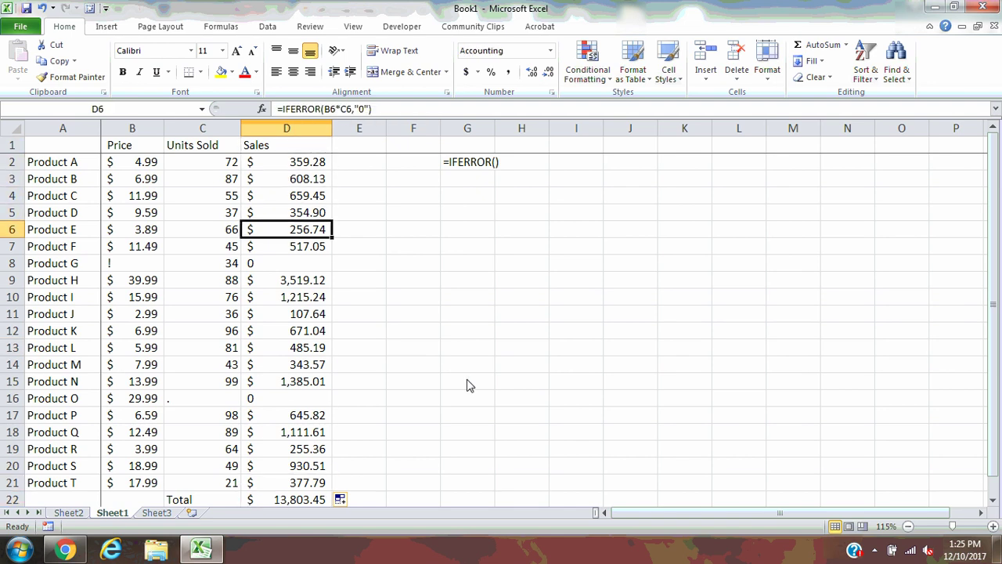
pyautogui.click(465, 166)
pyautogui.click(278, 167)
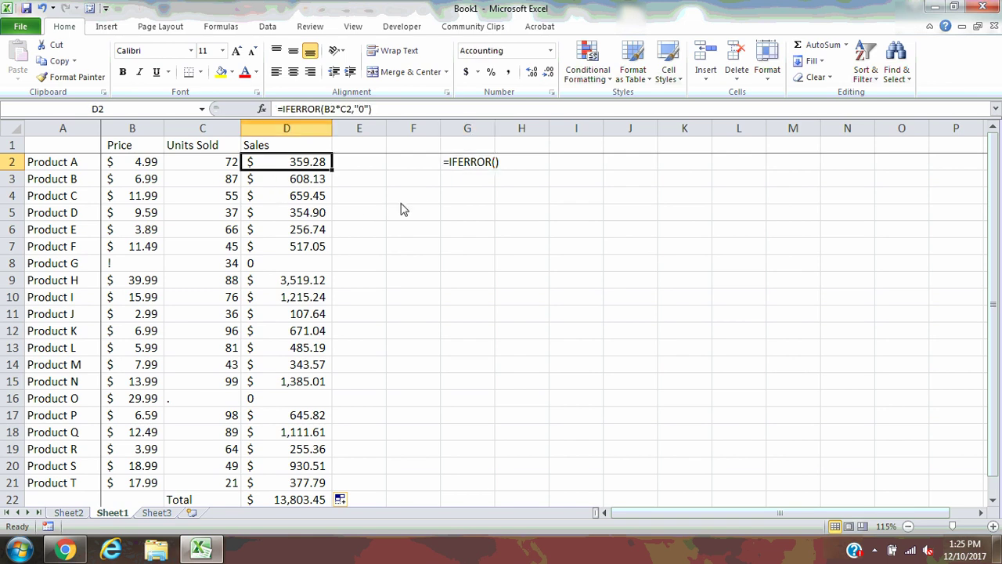